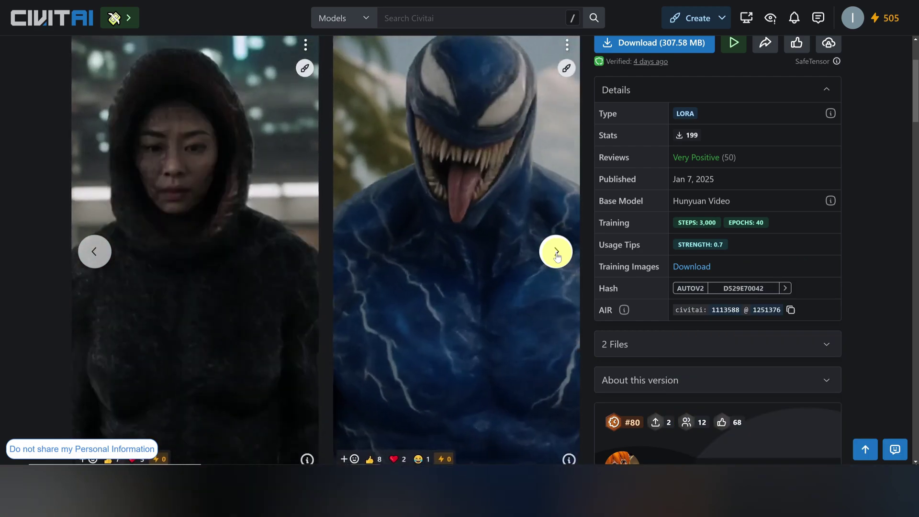
Browse the sample video galleries on the Hunyuan Video LoRA pages for the Venom-style and Super Saiyan powerup effects
click(555, 252)
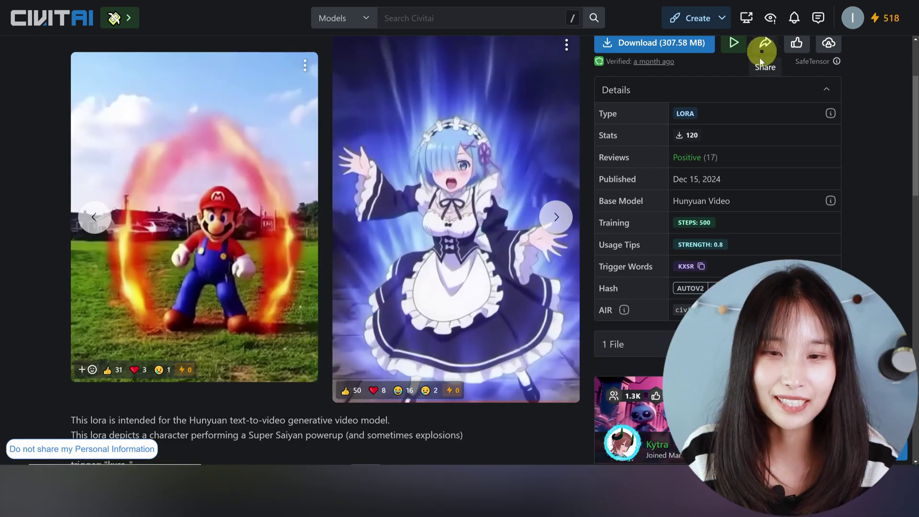
click(556, 217)
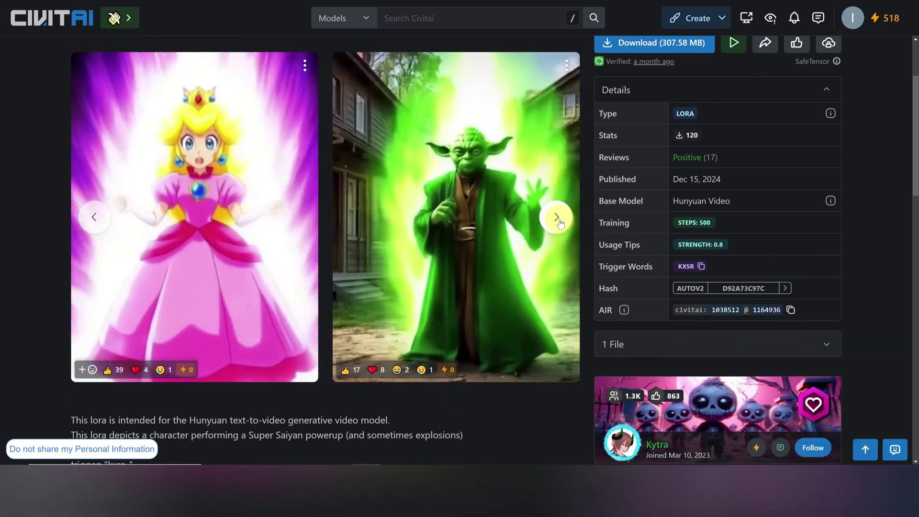
click(556, 217)
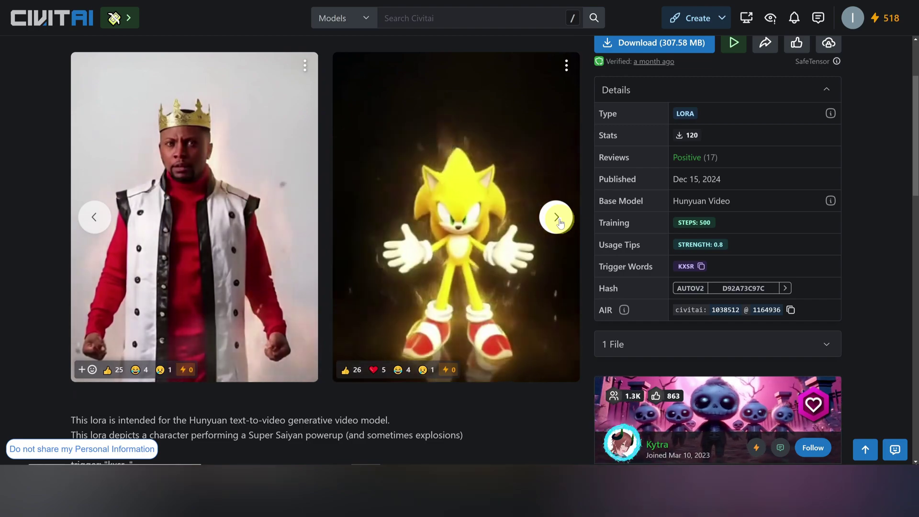
click(558, 220)
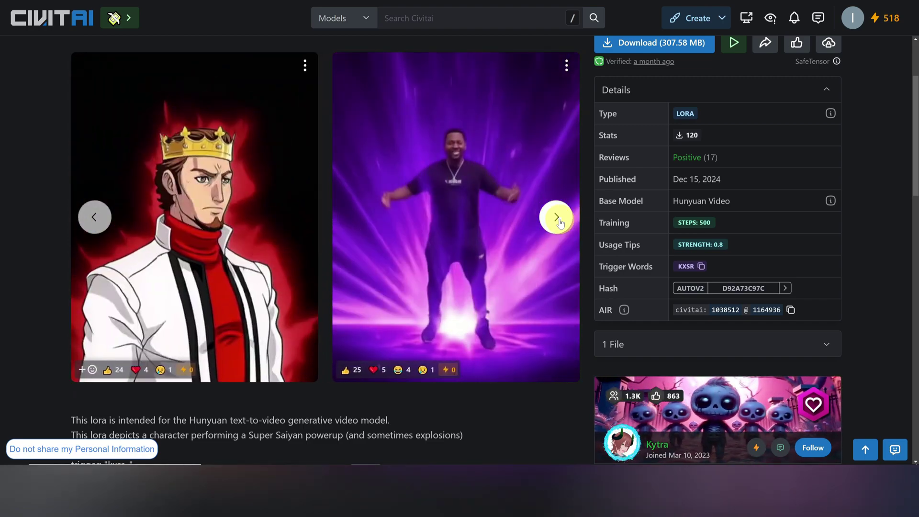
click(557, 219)
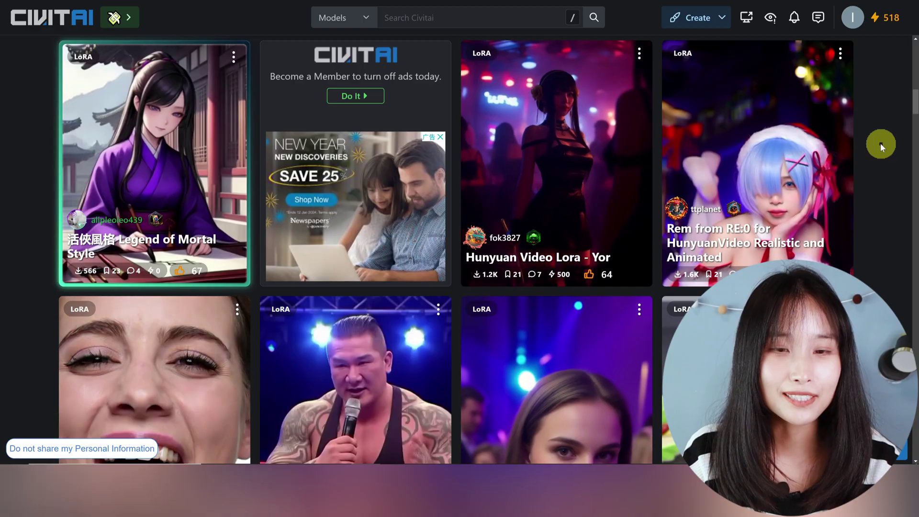
Look through the Civitai model listing of Hunyuan Video LoRAs
scroll(894, 200, down, 2)
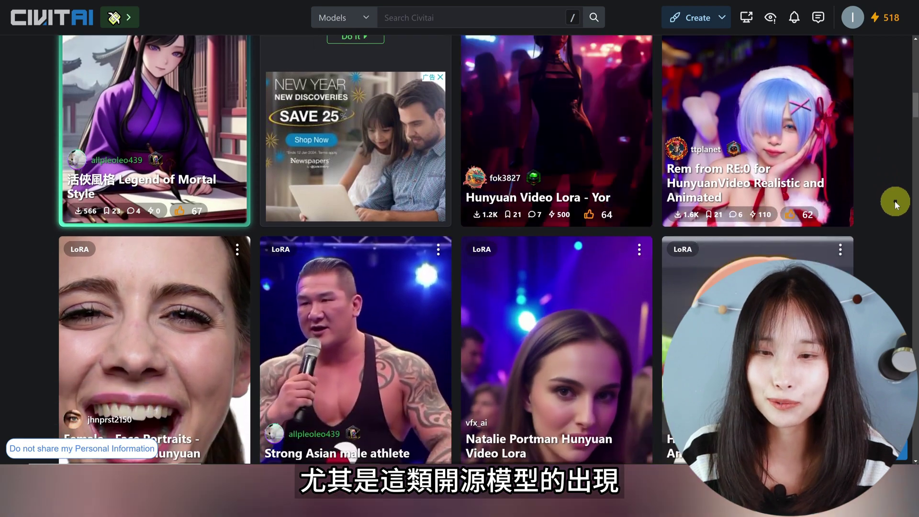
scroll(895, 200, down, 1)
scroll(895, 200, down, 1)
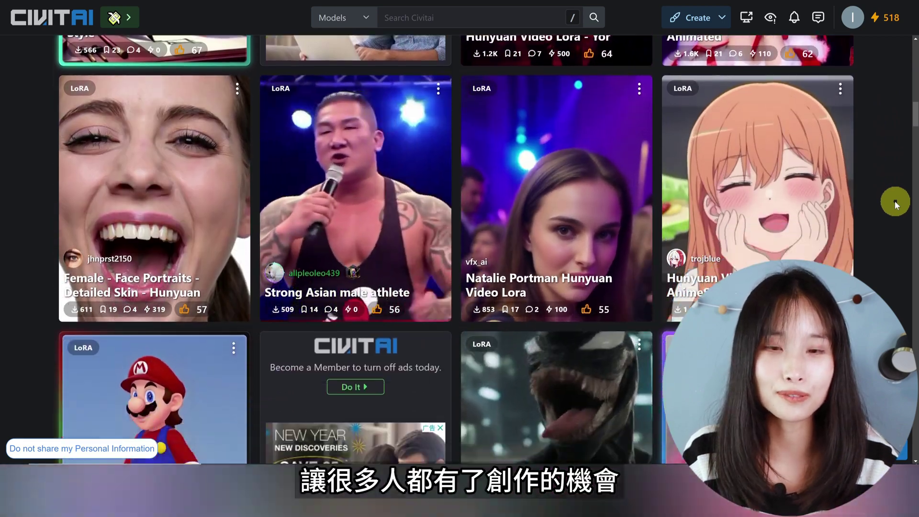
scroll(895, 201, down, 1)
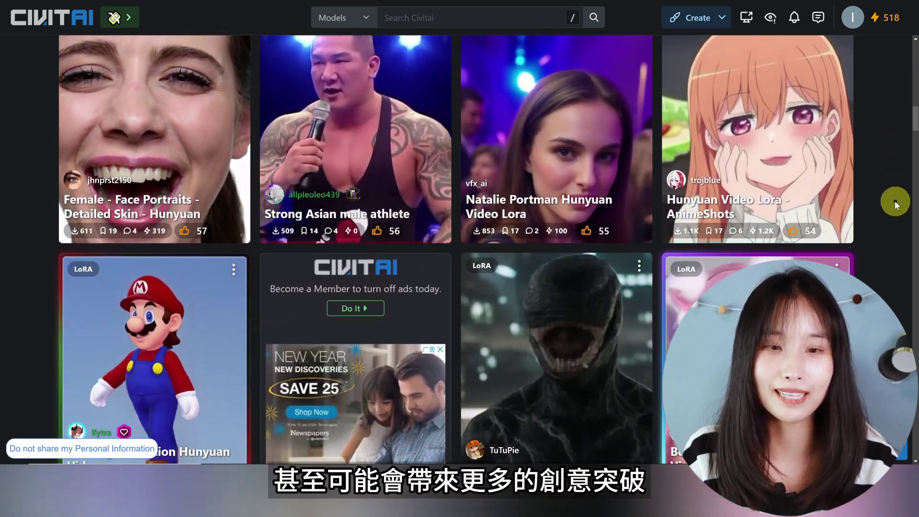
scroll(894, 200, down, 1)
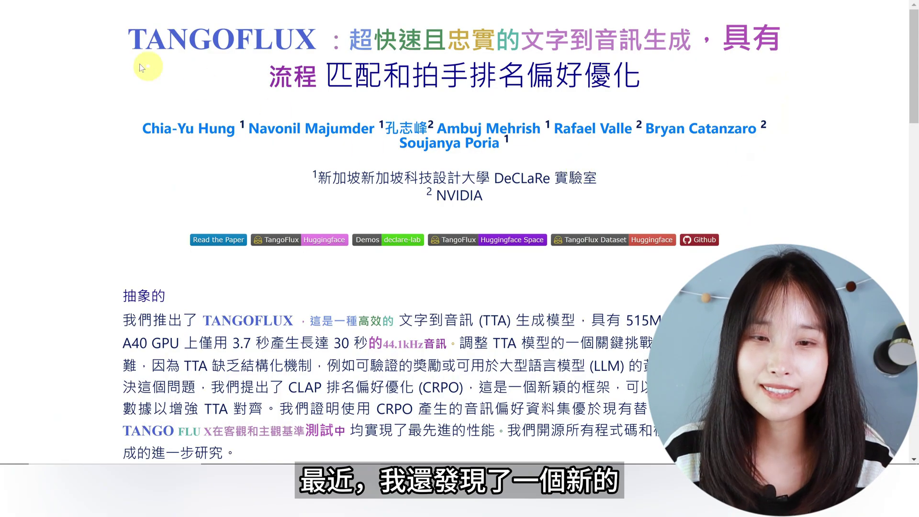
On the TangoFlux project page, highlight the model name, its text-to-audio tagline and the NVIDIA affiliation while reading the header
drag(98, 36, 324, 40)
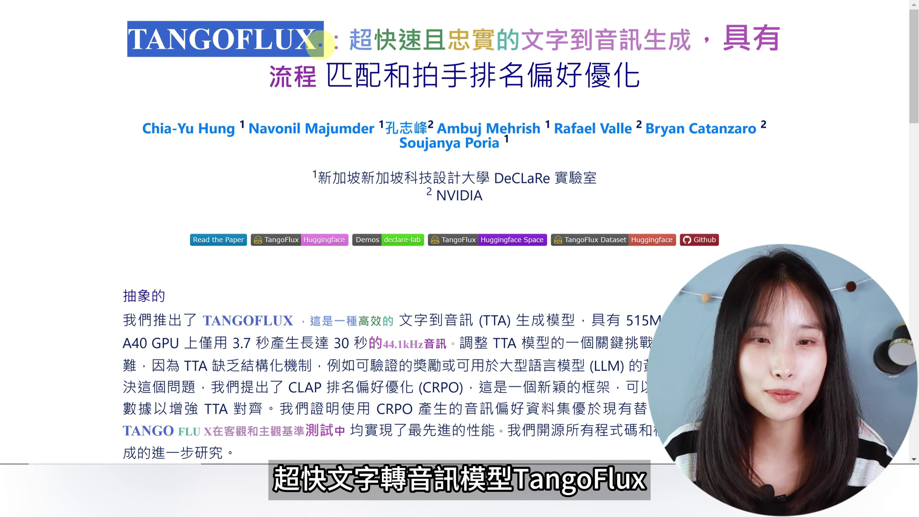
click(834, 126)
drag(349, 39, 693, 36)
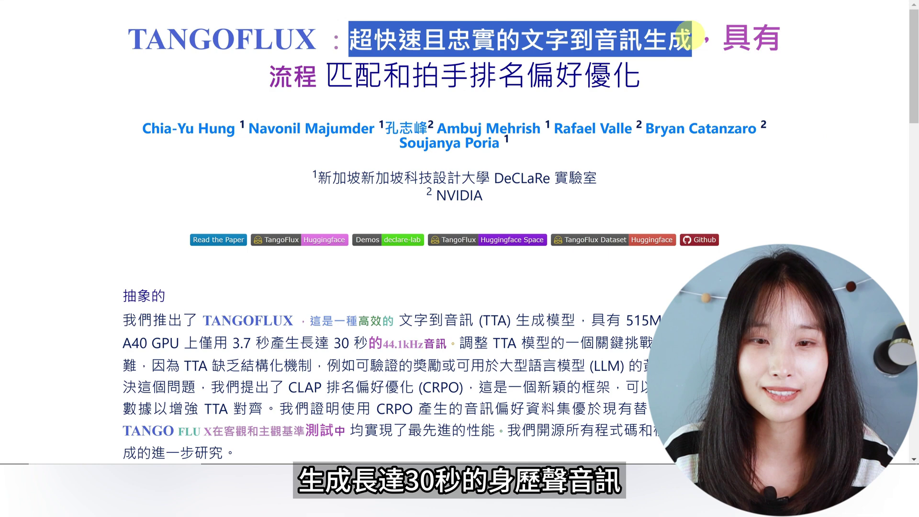
click(832, 113)
drag(317, 178, 616, 180)
drag(433, 196, 483, 195)
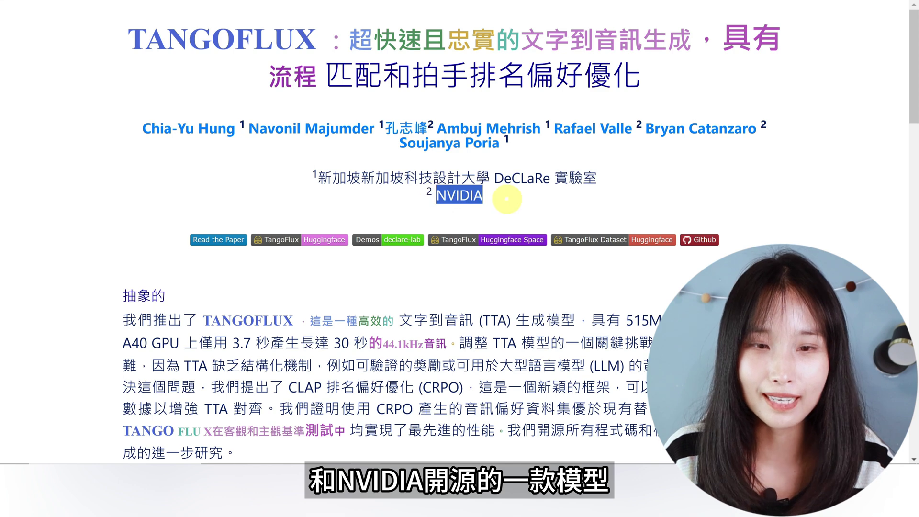
click(732, 213)
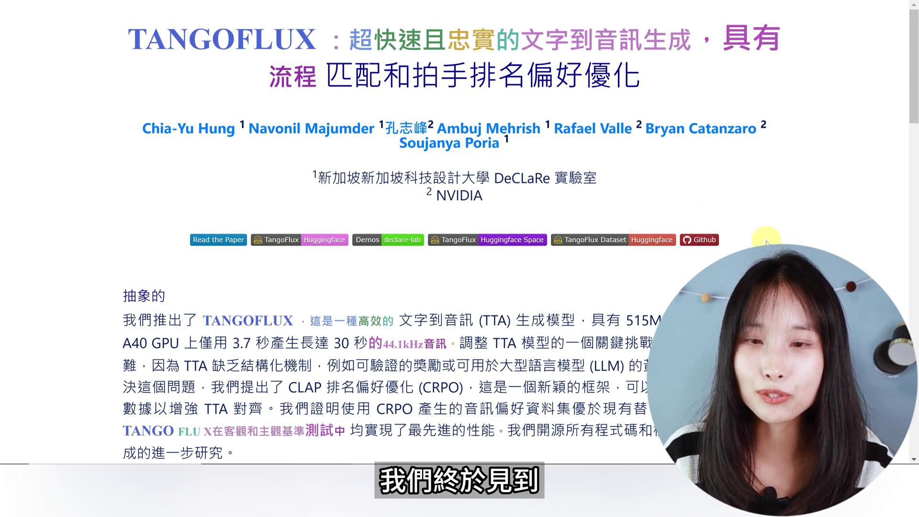
Read the TangoFlux abstract, key features and inference-time comparison charts on the project page
scroll(766, 243, down, 1)
scroll(765, 241, down, 1)
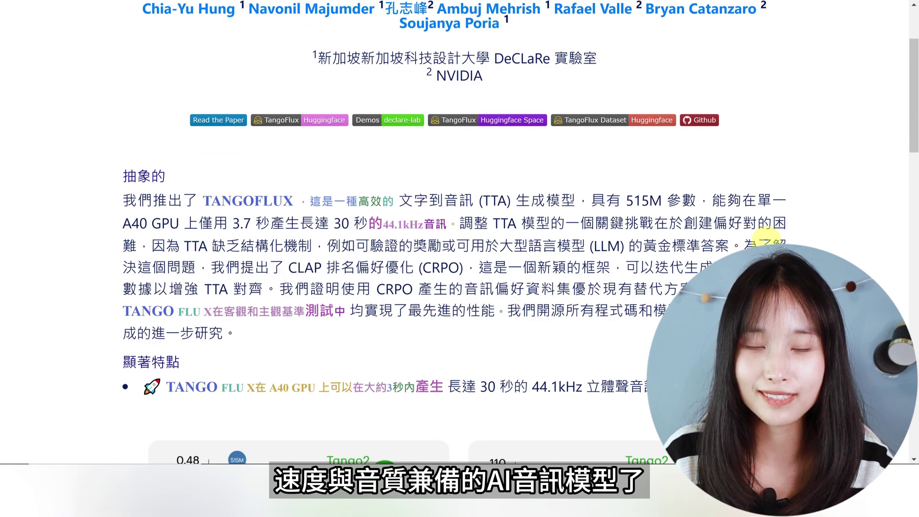
scroll(765, 239, up, 2)
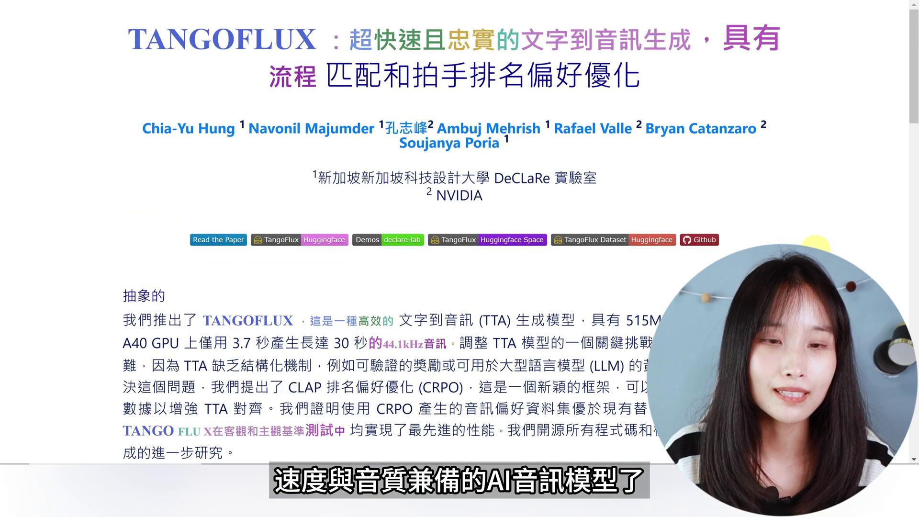
scroll(765, 239, down, 2)
scroll(764, 239, down, 3)
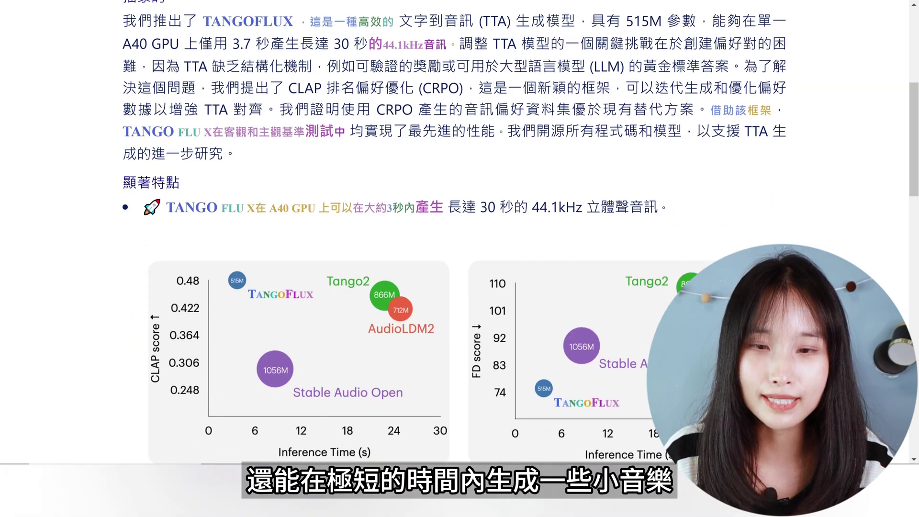
scroll(764, 239, down, 5)
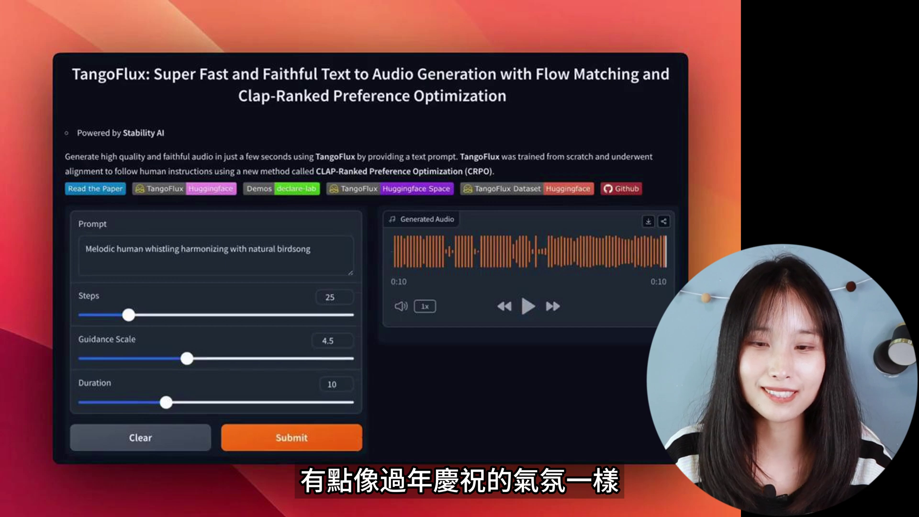
Play the TangoFlux demo audio generated for the human whistling with birdsong and the speech with airplane prompts
click(528, 306)
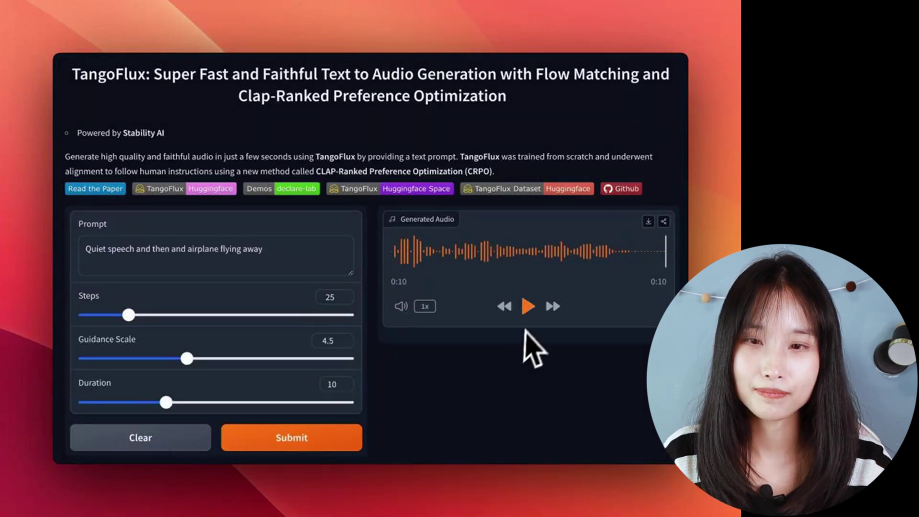
click(528, 305)
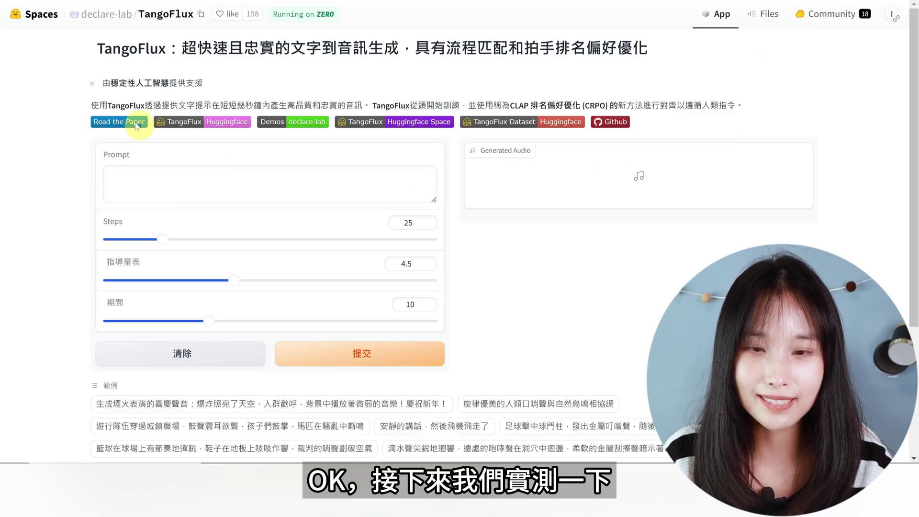
On the TangoFlux Hugging Face Space, highlight the model name in the title and clear the selection
drag(97, 51, 166, 51)
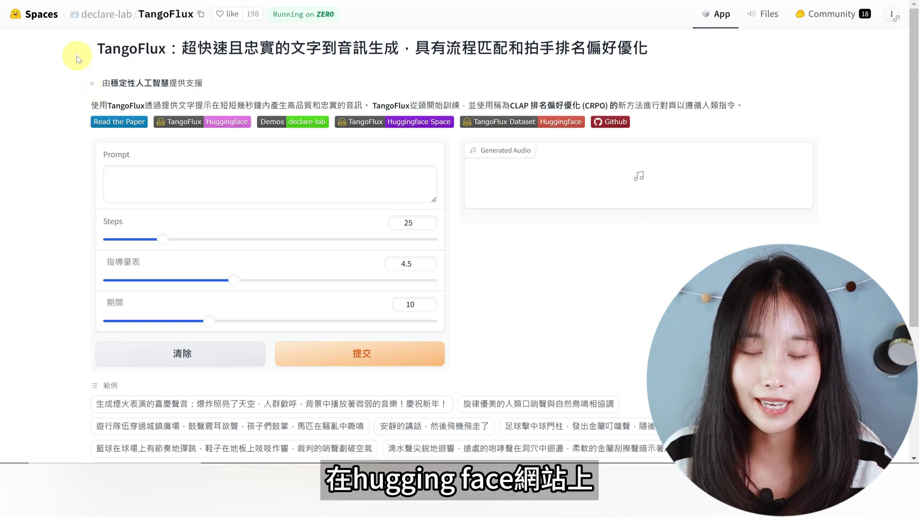
drag(90, 49, 165, 50)
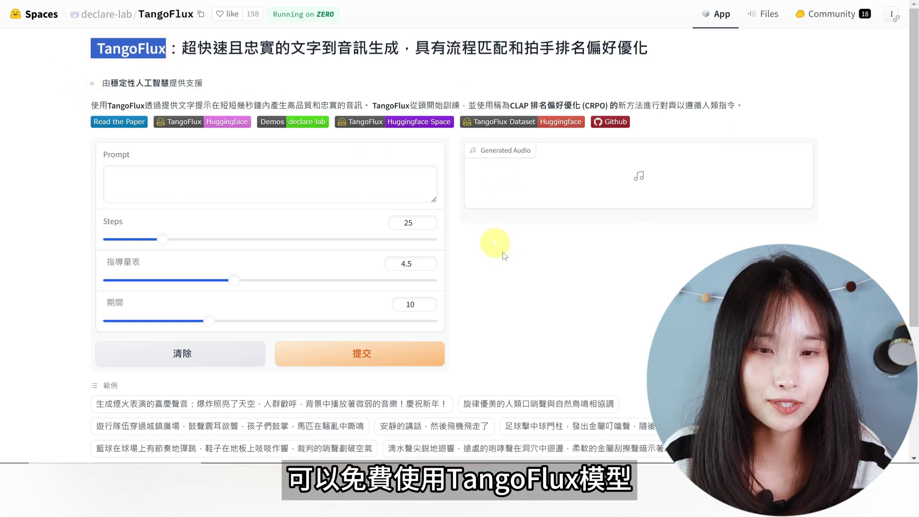
click(524, 265)
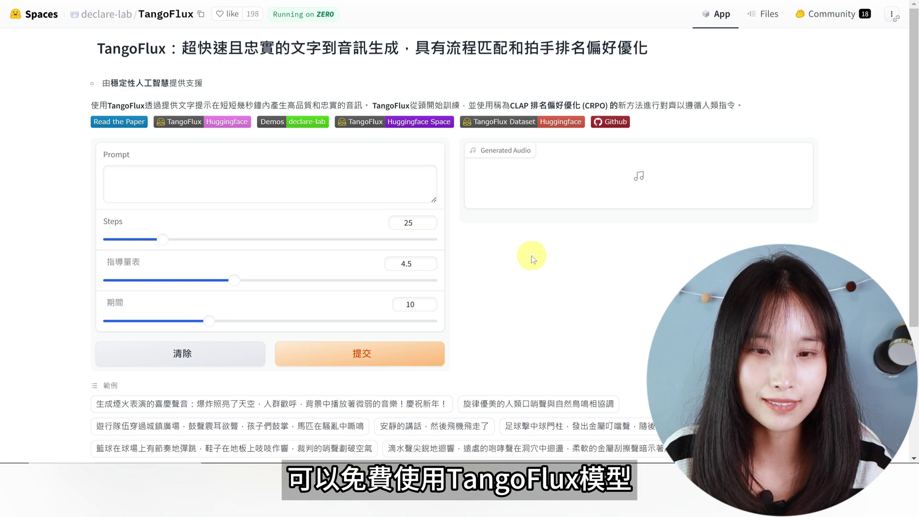
Load the example prompt about a basketball bouncing on a court, review its text and submit it with the default settings
scroll(531, 256, down, 1)
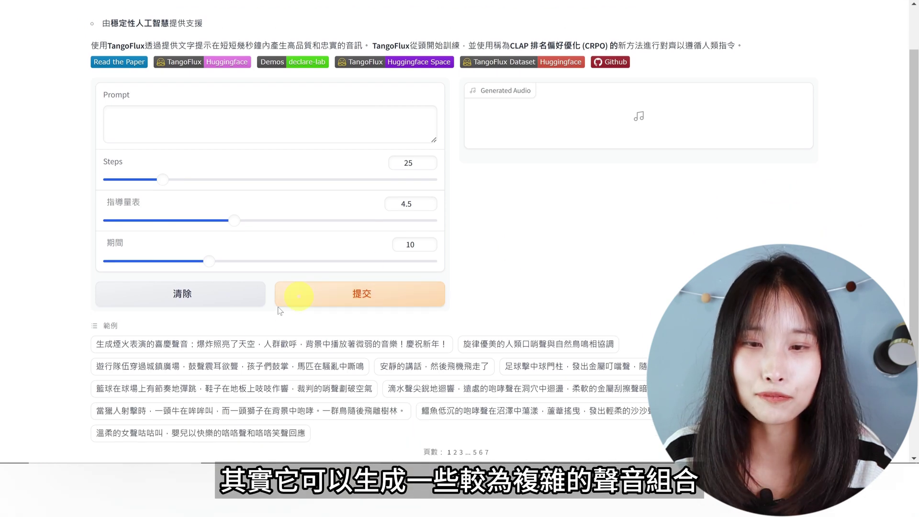
click(278, 392)
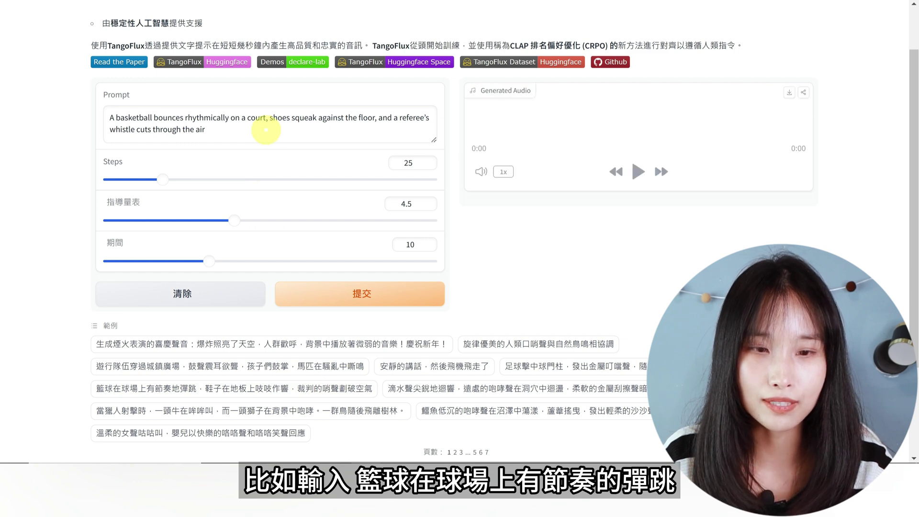
drag(232, 127, 108, 113)
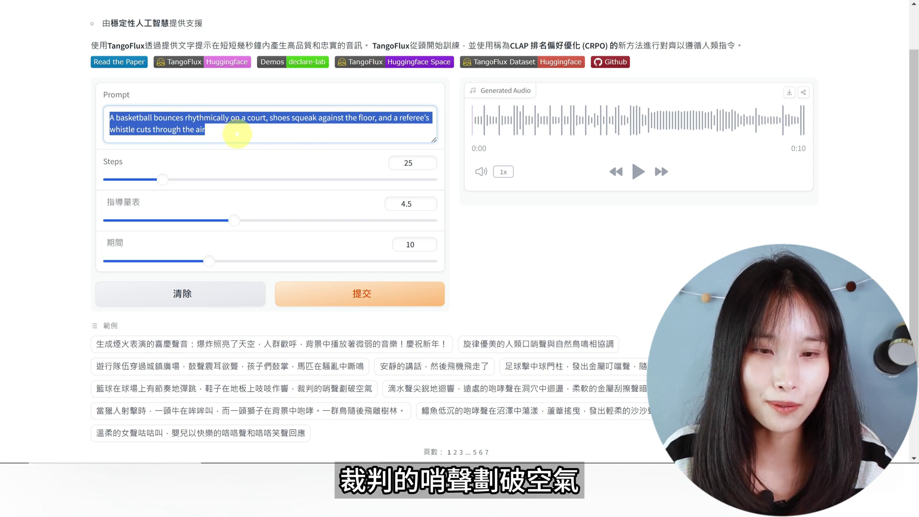
click(237, 134)
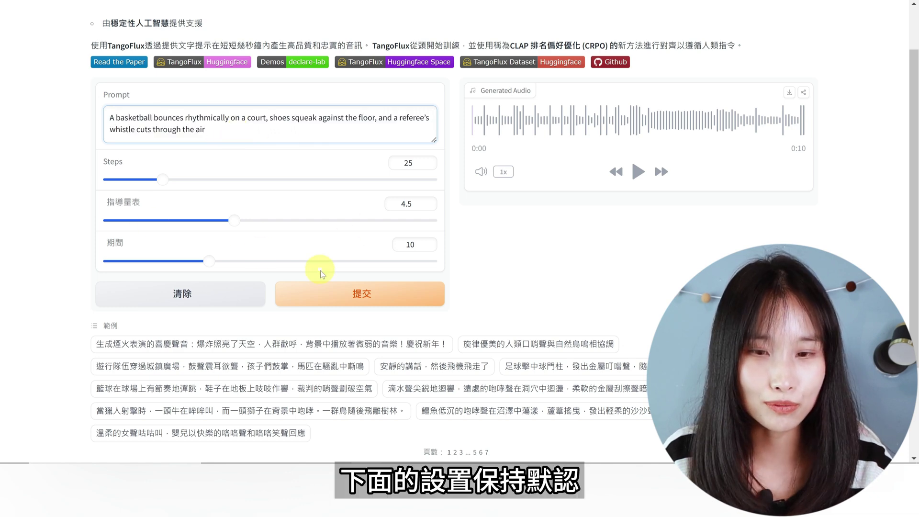
click(403, 299)
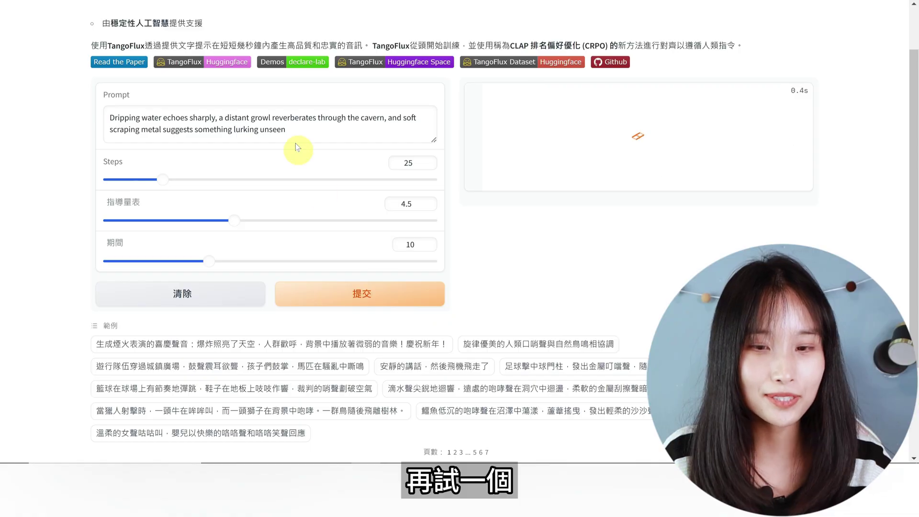
Generate the dripping-water cavern prompt's audio with Steps set to 55 and play the result
drag(296, 128, 109, 118)
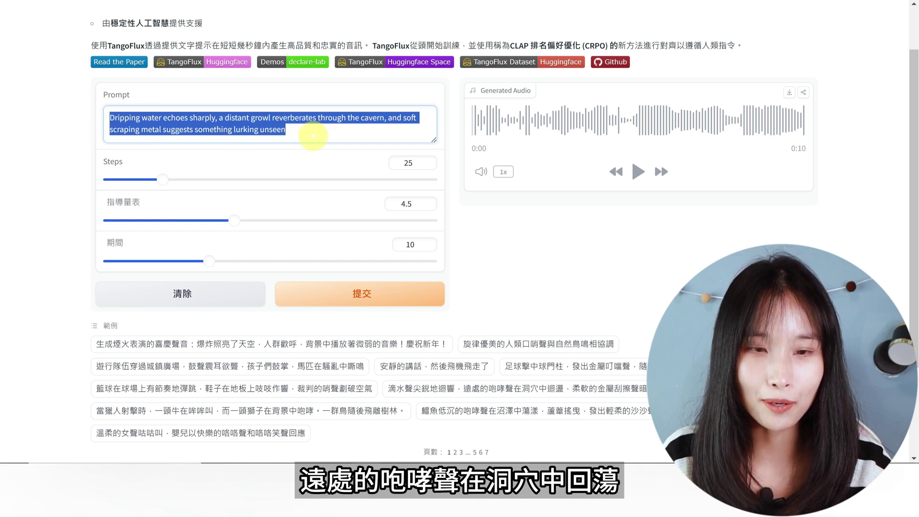
click(313, 136)
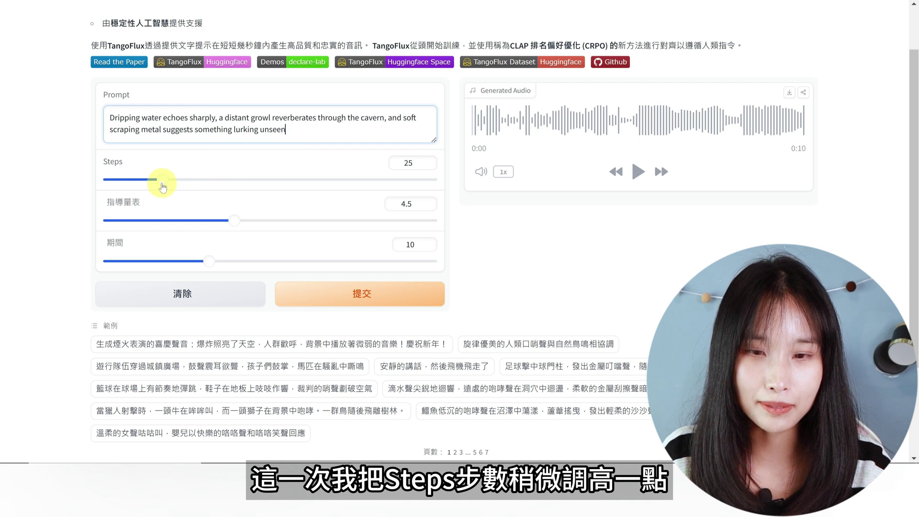
drag(162, 187, 265, 192)
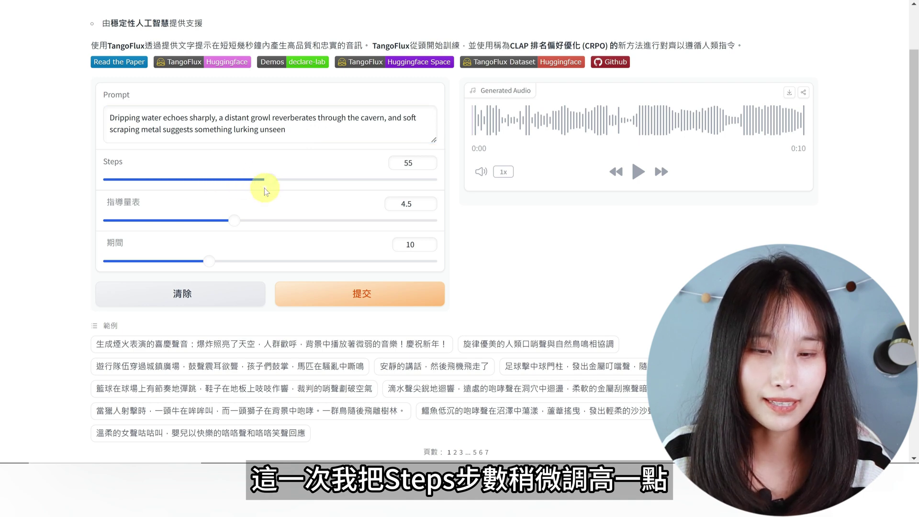
click(379, 300)
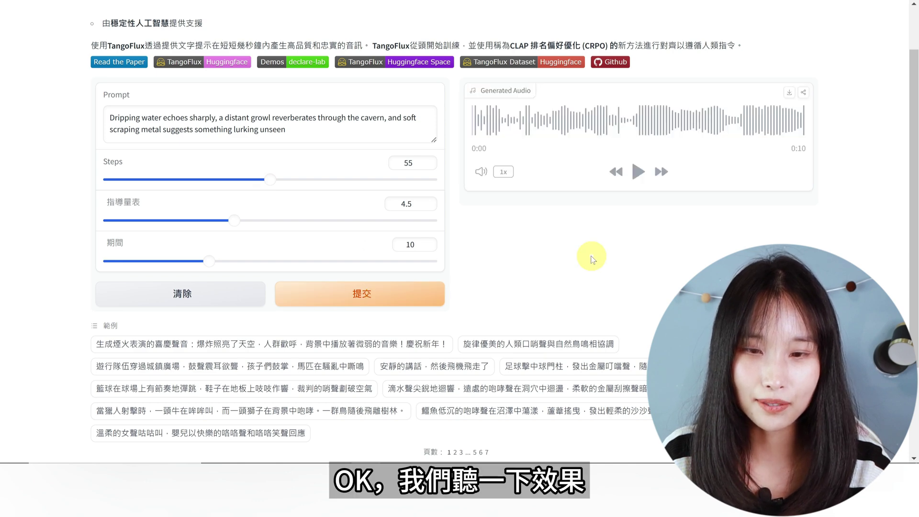
click(637, 171)
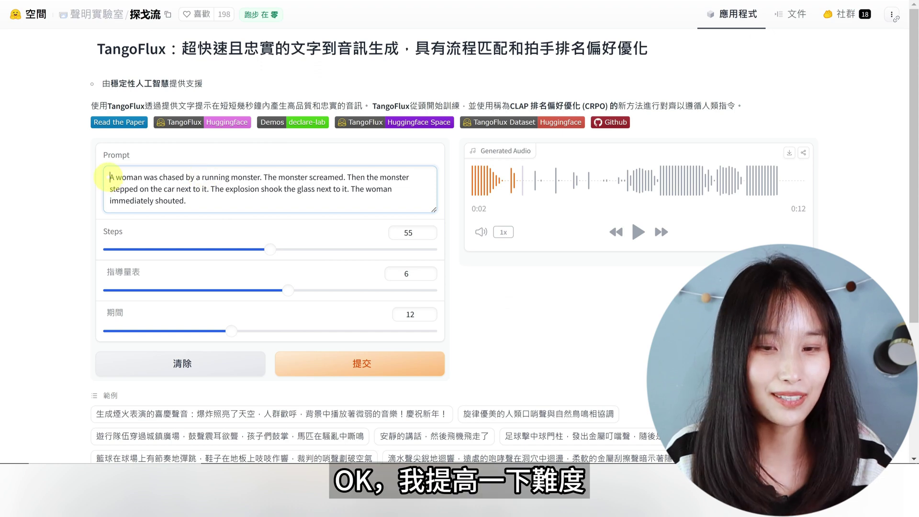
Generate audio from the prompt about a woman chased by a monster with a duration of 12, and play the result
drag(109, 177, 195, 200)
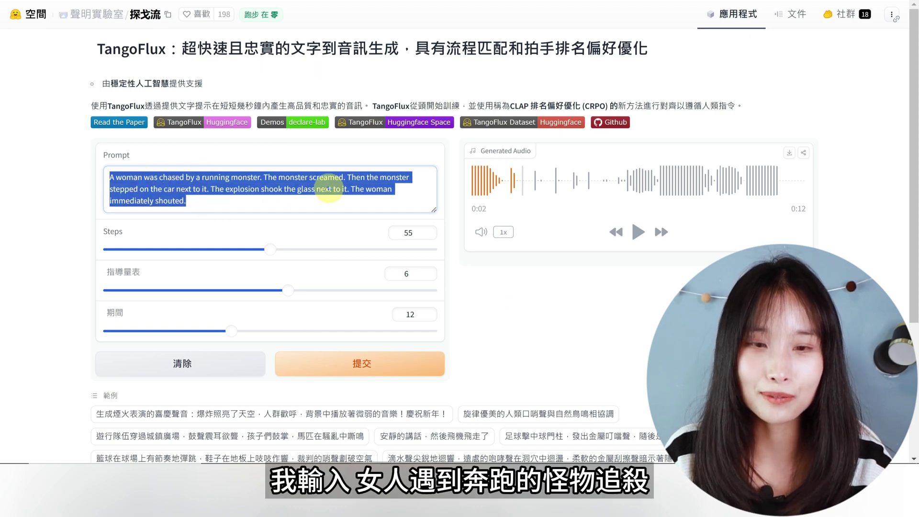
click(319, 204)
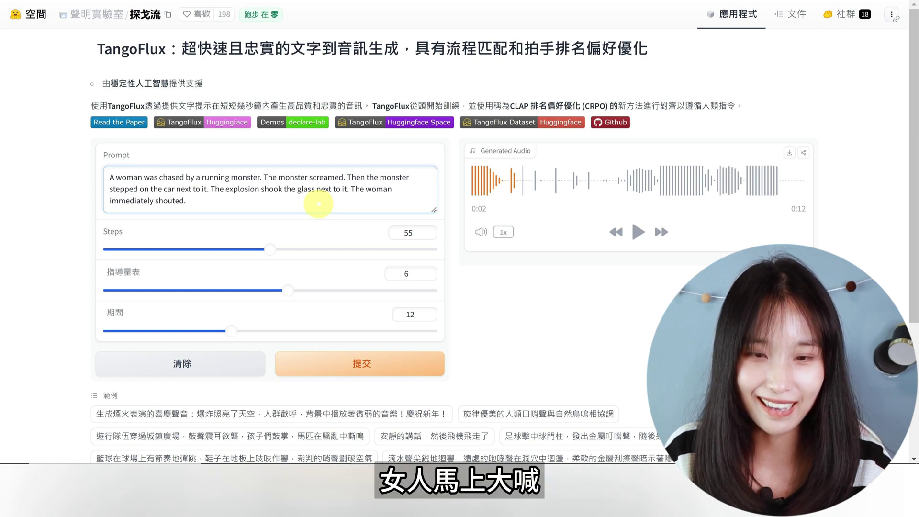
click(228, 331)
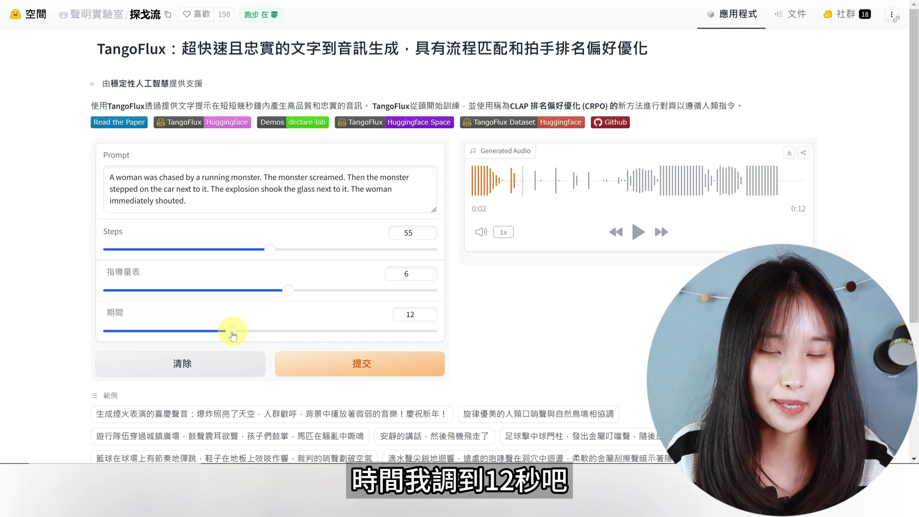
click(360, 364)
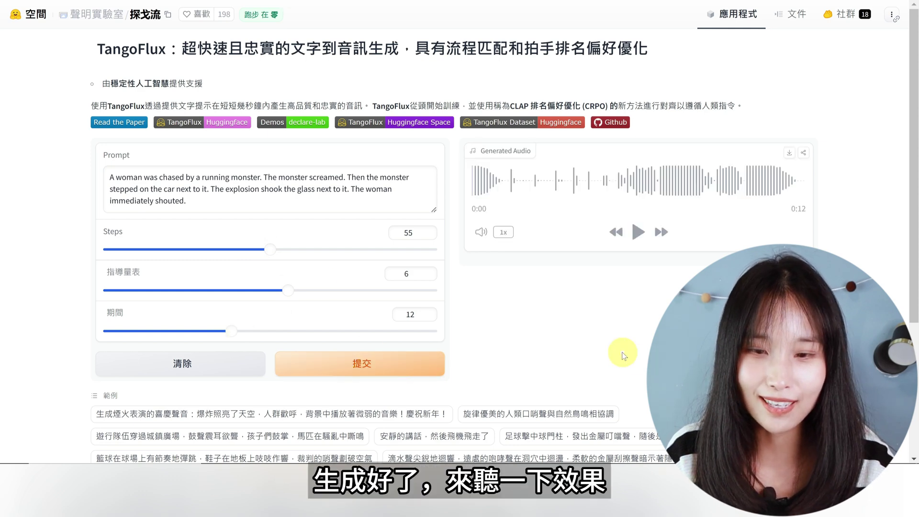
click(639, 234)
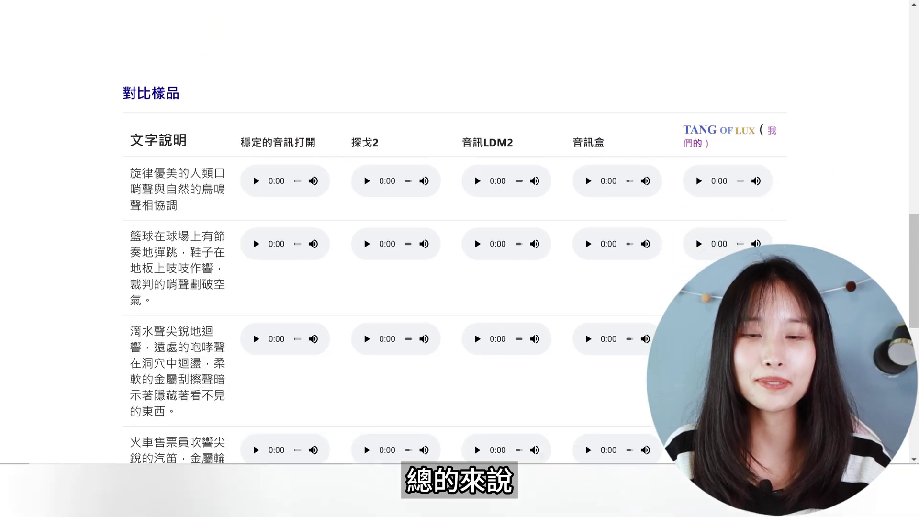
On the TangoFlux project page, look through the comparison samples table and the resources below it
scroll(455, 239, down, 8)
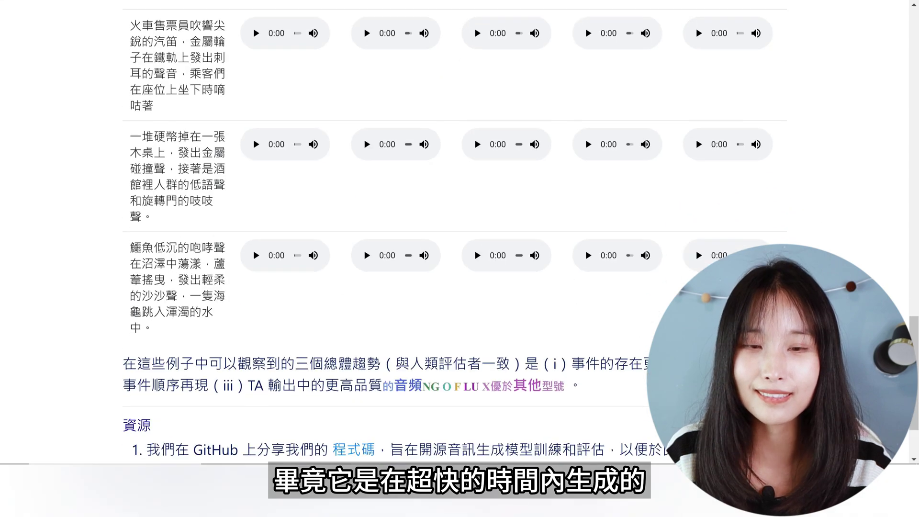
scroll(455, 239, down, 2)
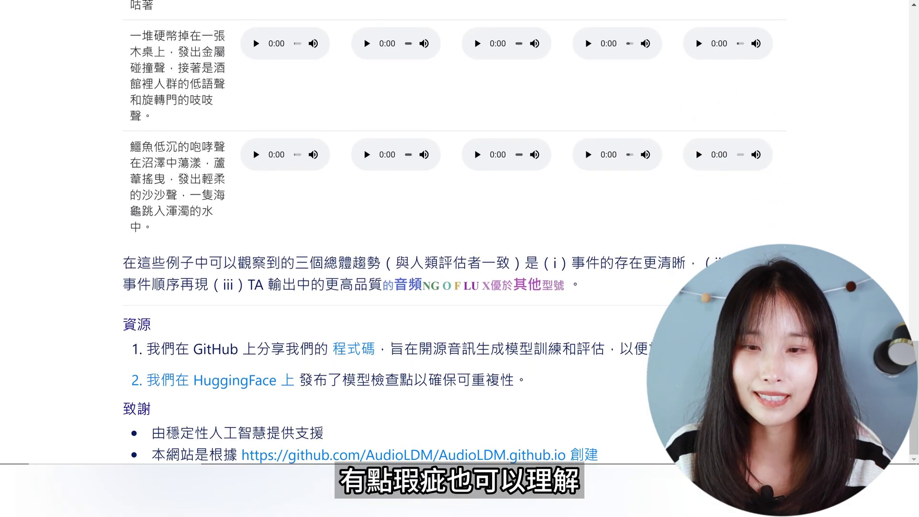
scroll(454, 239, up, 5)
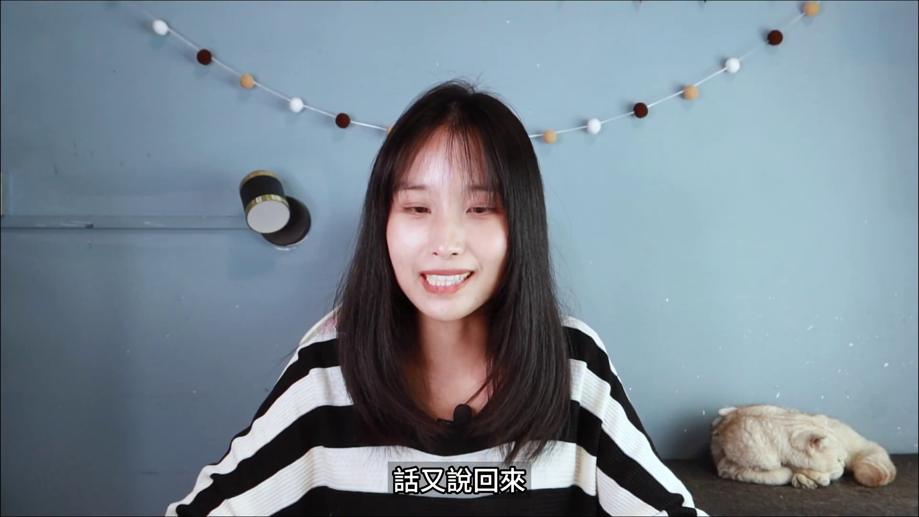